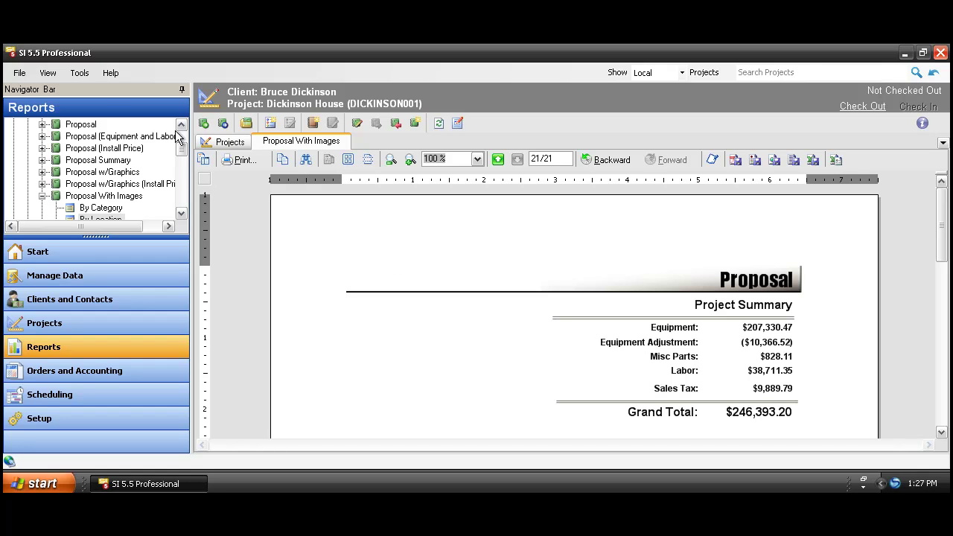
Step: Open the Report Designer and start a new report based on the existing Project Summary Detail report
{"action": "left_click", "coordinate": [79, 73]}
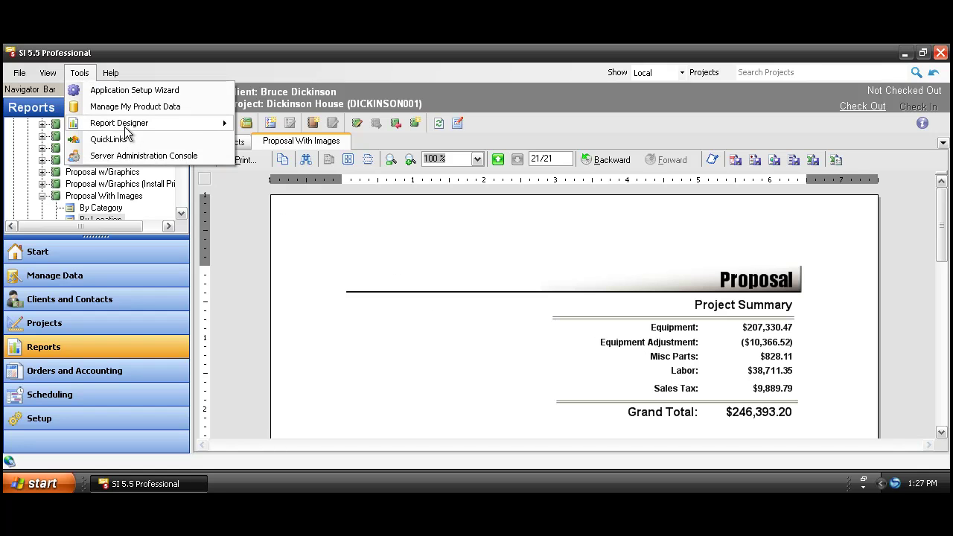
{"action": "mouse_move", "coordinate": [127, 125]}
{"action": "left_click", "coordinate": [276, 126]}
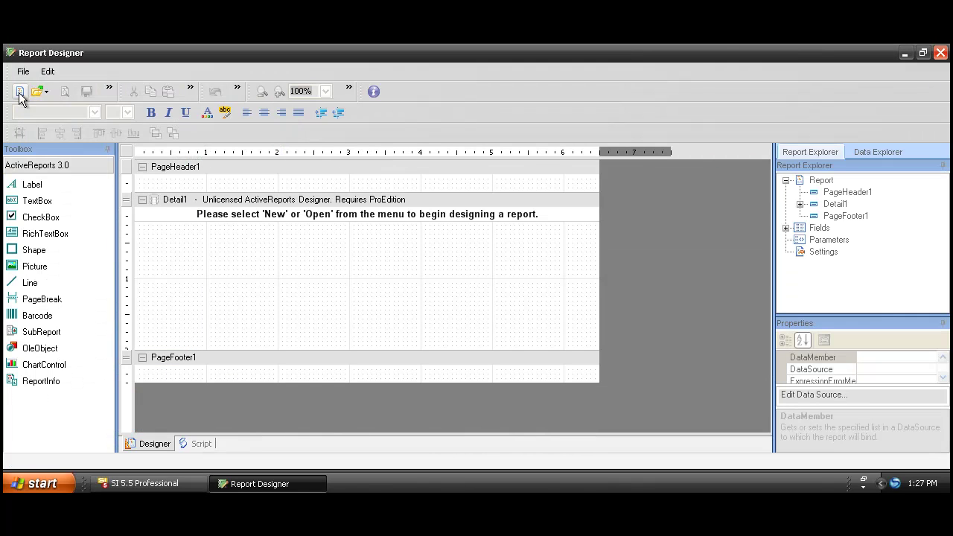
{"action": "left_click", "coordinate": [20, 92]}
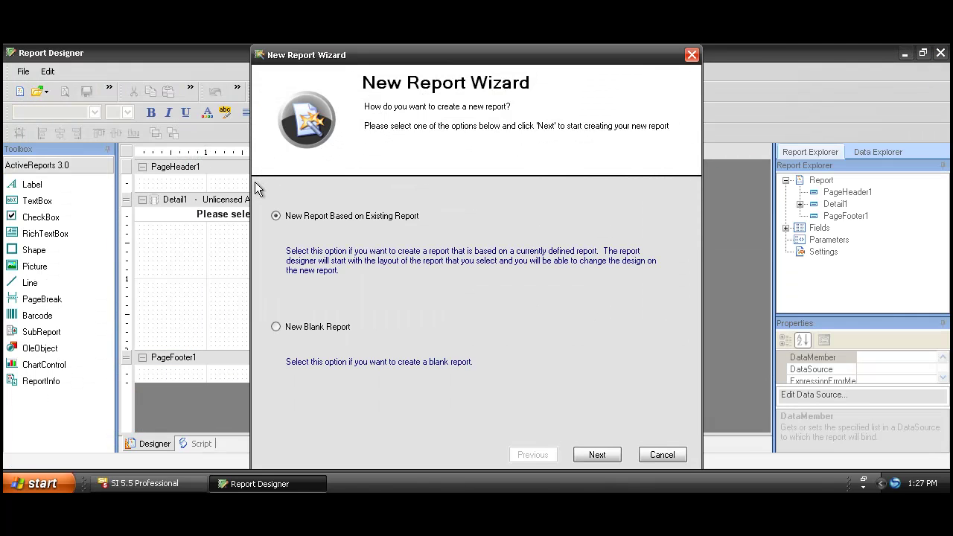
{"action": "left_click", "coordinate": [587, 452]}
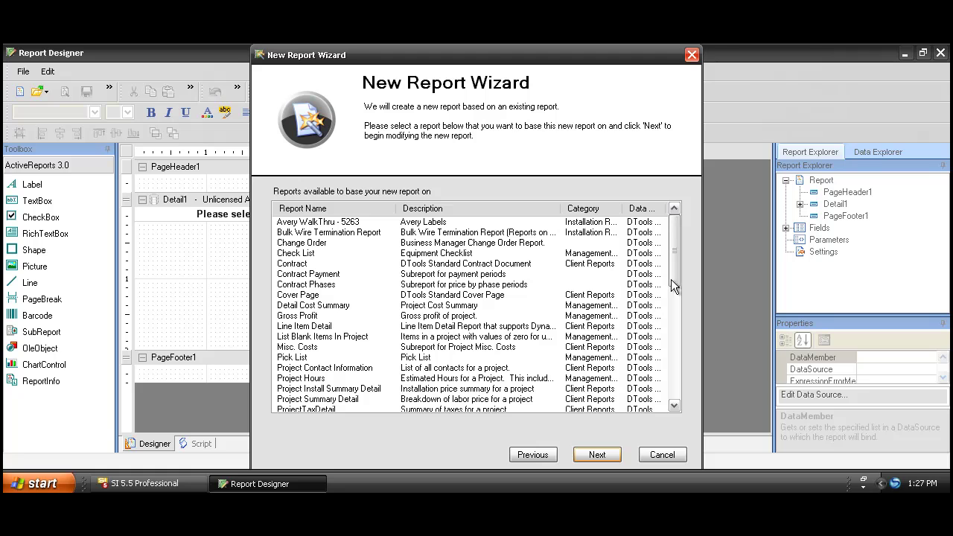
{"action": "left_click", "coordinate": [348, 401]}
{"action": "left_click_drag", "start_coordinate": [674, 279], "coordinate": [652, 322]}
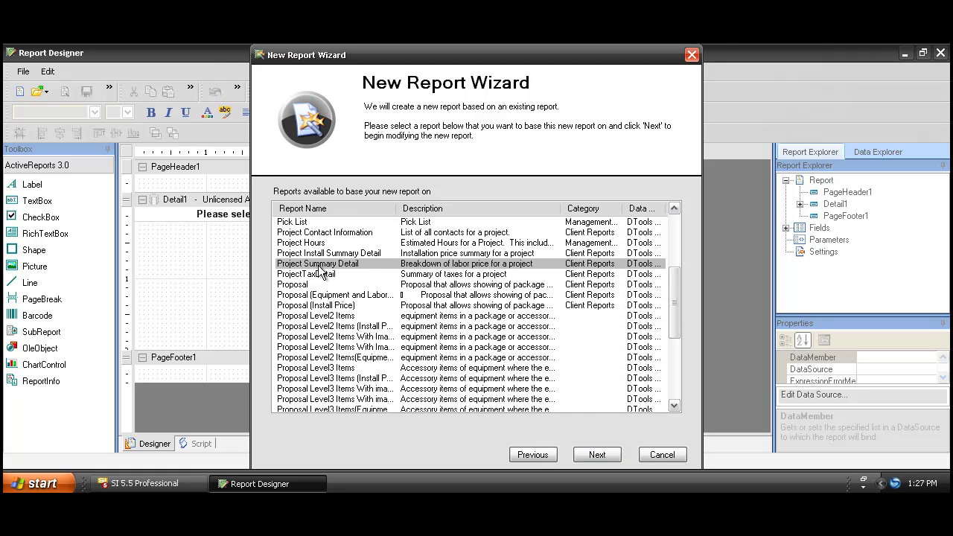
{"action": "left_click", "coordinate": [597, 455]}
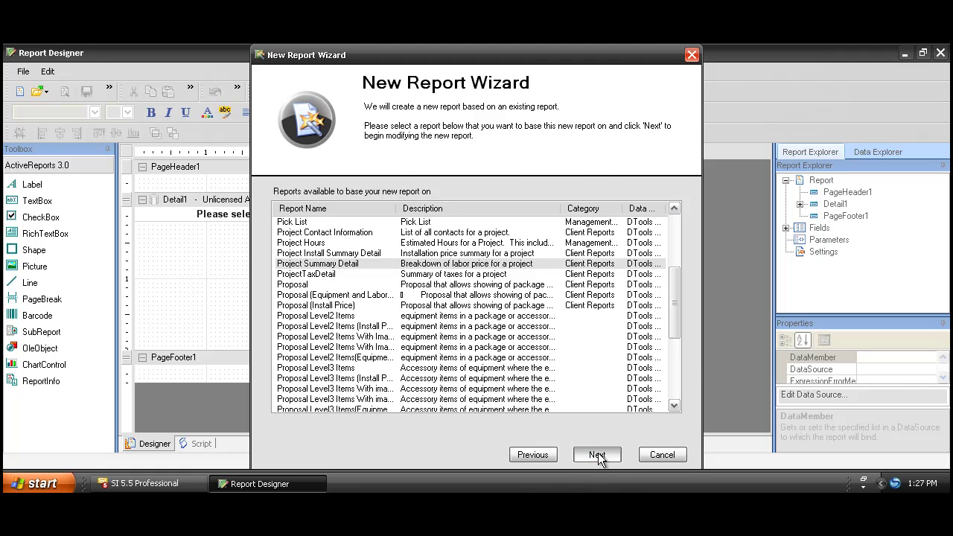
Step: Name the new subreport "_Project Summary Detail" and finish creating it with the remaining inherited settings
{"action": "left_click", "coordinate": [299, 232]}
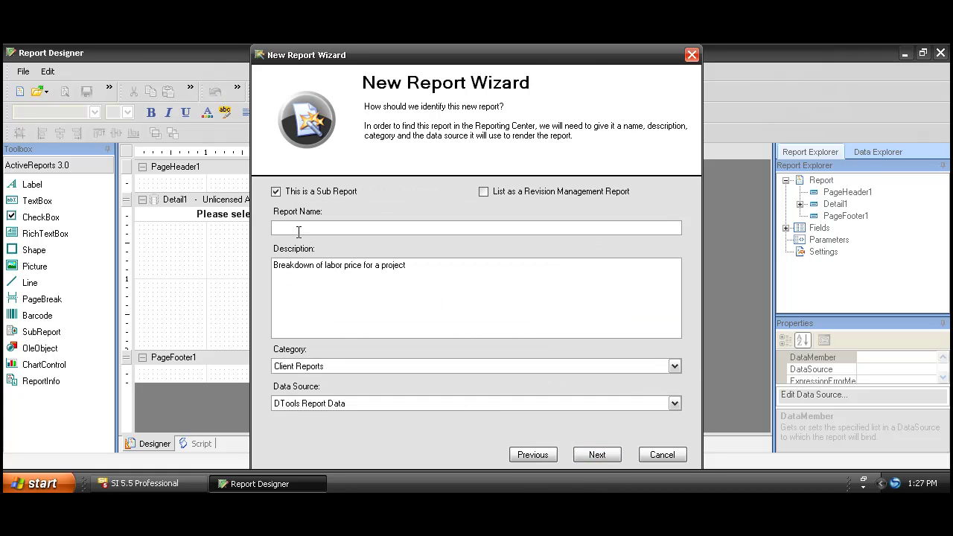
{"action": "type", "text": "_Project Summary Detail"}
{"action": "left_click", "coordinate": [597, 455]}
{"action": "left_click", "coordinate": [599, 457]}
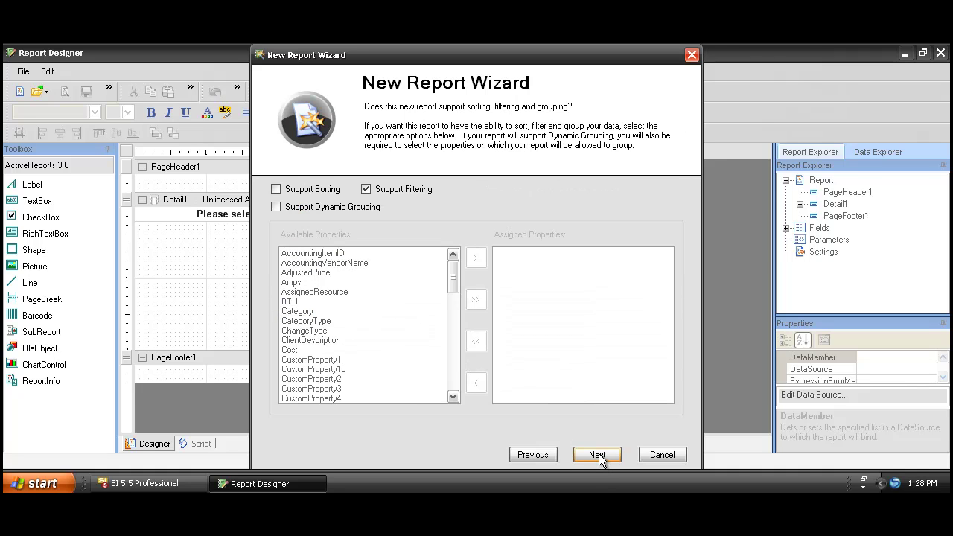
{"action": "left_click", "coordinate": [599, 456]}
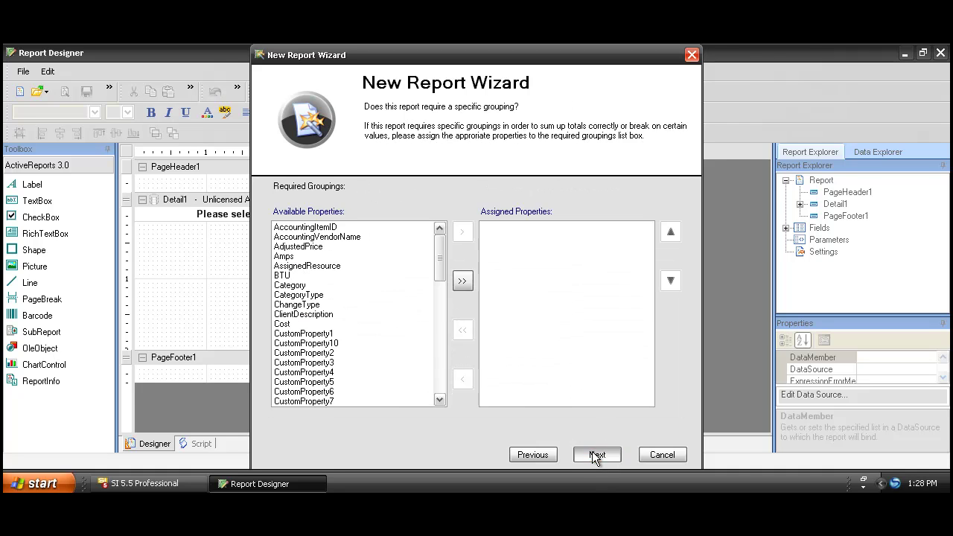
{"action": "left_click", "coordinate": [596, 455]}
{"action": "left_click", "coordinate": [595, 456]}
{"action": "left_click", "coordinate": [594, 455]}
{"action": "left_click", "coordinate": [594, 455]}
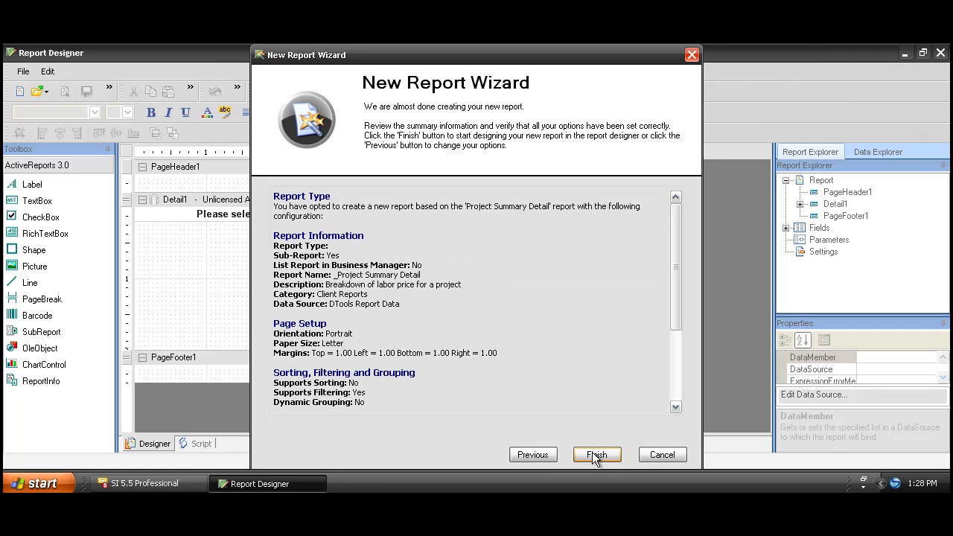
{"action": "left_click", "coordinate": [596, 454]}
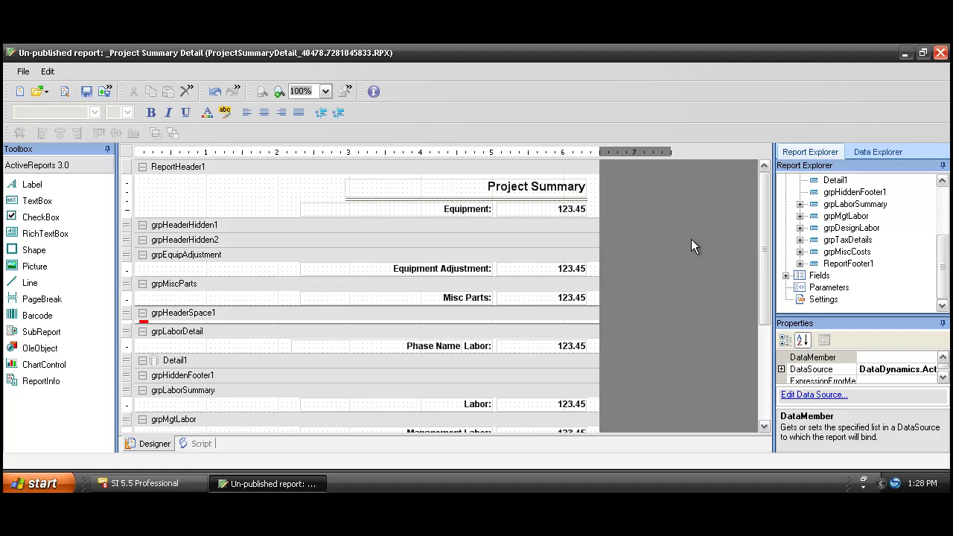
Step: Change the text of the Equipment Adjustment label in the grpEquipAdjustment section to "Preferred Customer Discount:"
{"action": "mouse_move", "coordinate": [757, 236]}
{"action": "left_mouse_down"}
{"action": "mouse_move", "coordinate": [763, 274]}
{"action": "mouse_move", "coordinate": [762, 218]}
{"action": "left_mouse_up"}
{"action": "left_click", "coordinate": [423, 271]}
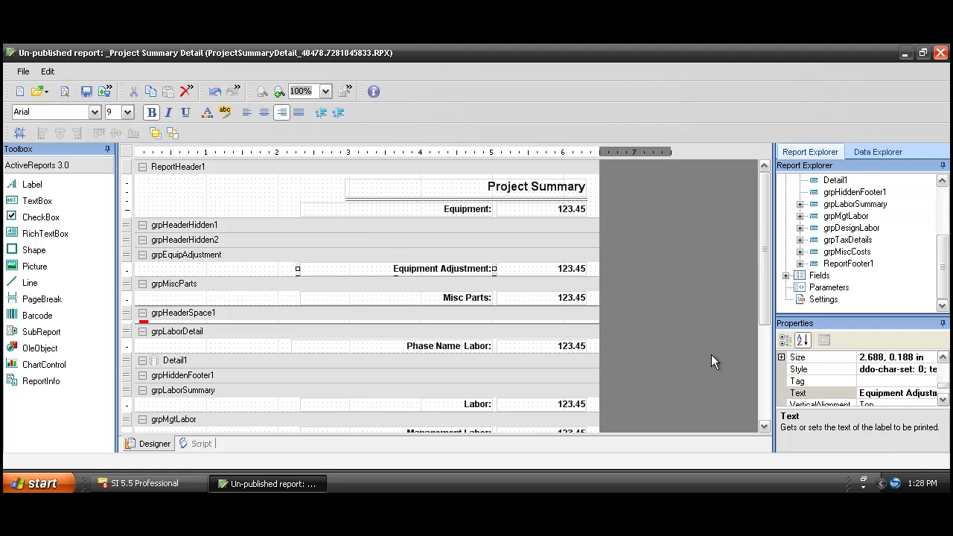
{"action": "left_click_drag", "start_coordinate": [775, 296], "coordinate": [665, 296]}
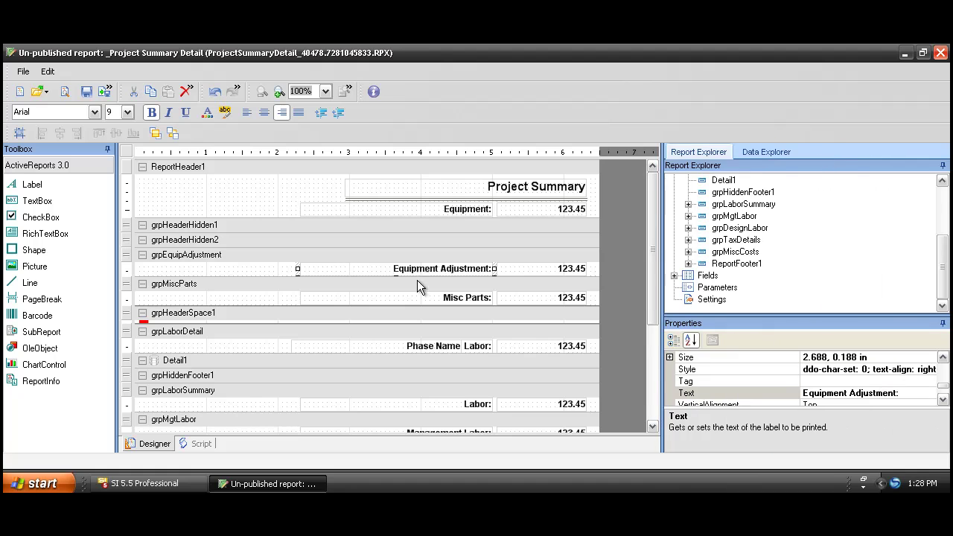
{"action": "left_click", "coordinate": [842, 393]}
{"action": "left_click", "coordinate": [772, 393]}
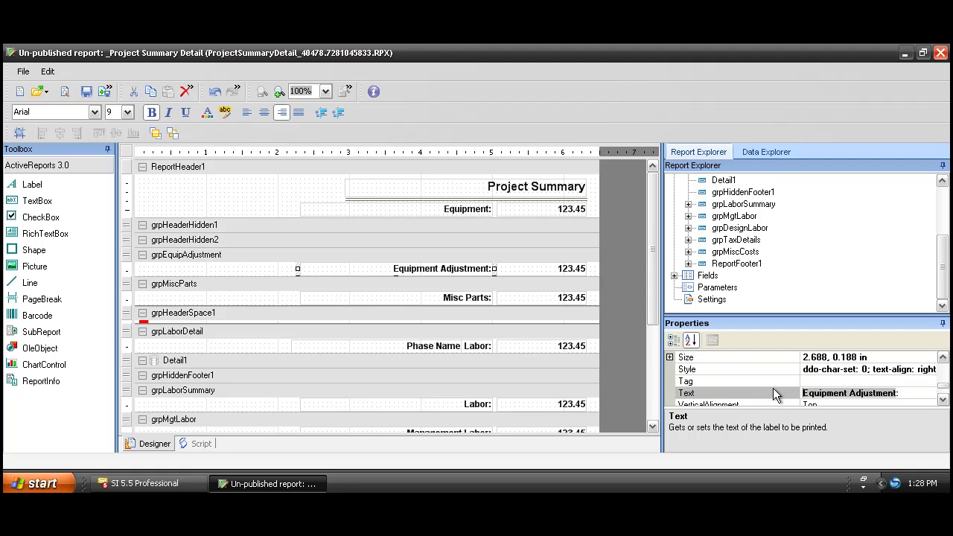
{"action": "type", "text": "Pre"}
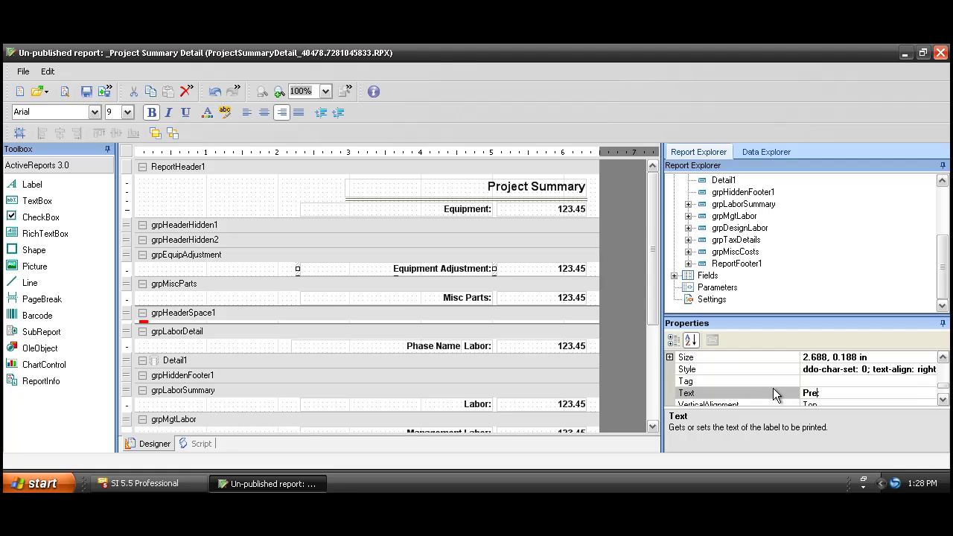
{"action": "type", "text": "ferred Customer Discount"}
{"action": "left_click", "coordinate": [629, 330]}
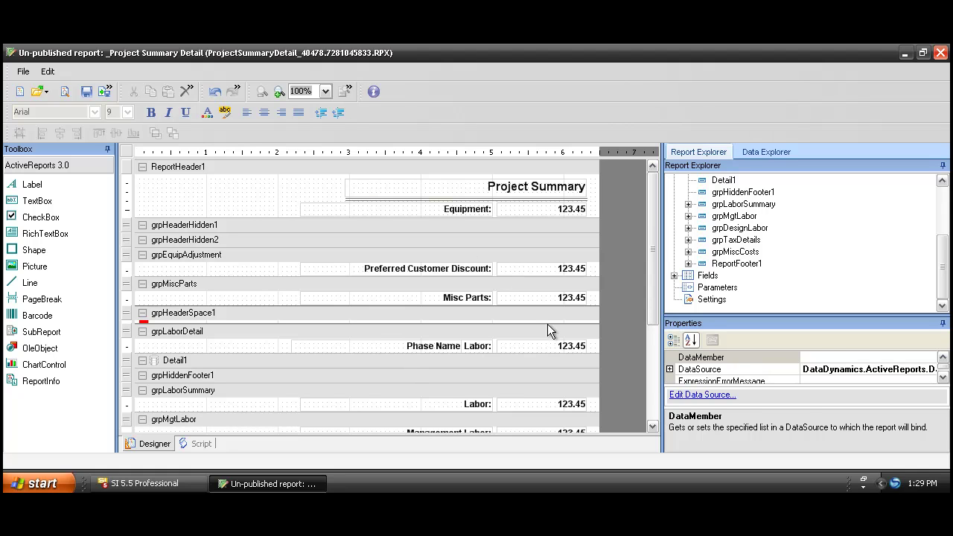
Step: Examine the Equipment label, the remaining summary sections and the name of the subreport in grpTaxDetails
{"action": "left_click", "coordinate": [450, 198]}
{"action": "left_click", "coordinate": [451, 208]}
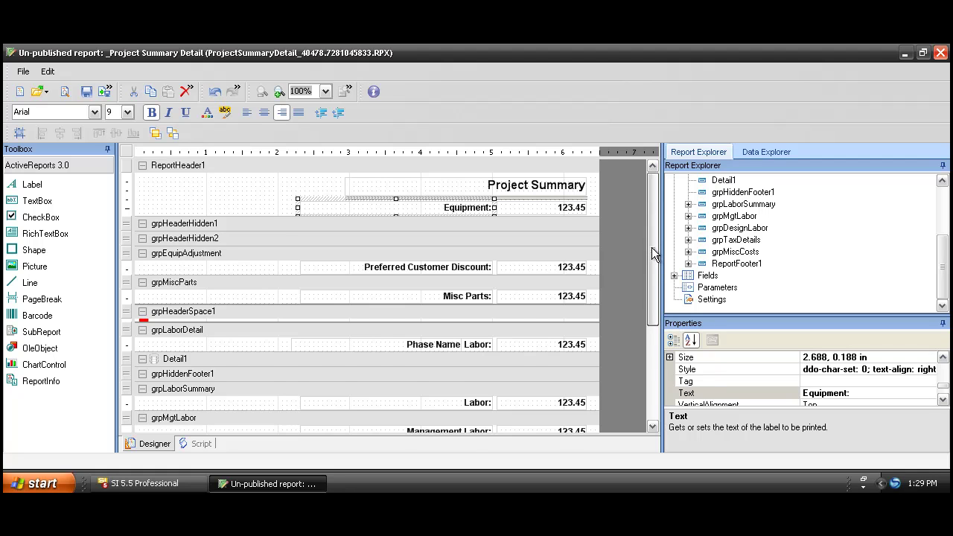
{"action": "scroll", "coordinate": [651, 247], "scroll_direction": "down", "scroll_amount": 1}
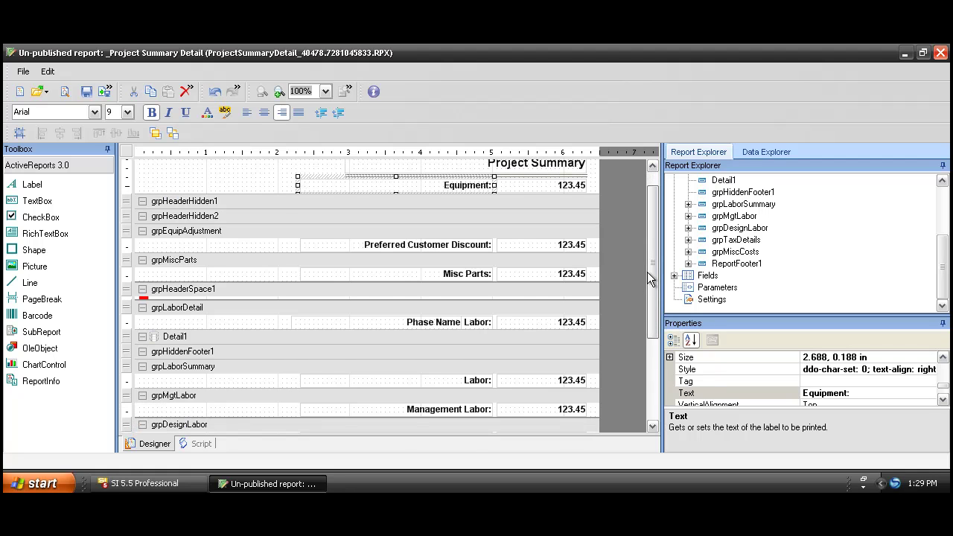
{"action": "left_click_drag", "start_coordinate": [652, 232], "coordinate": [657, 314]}
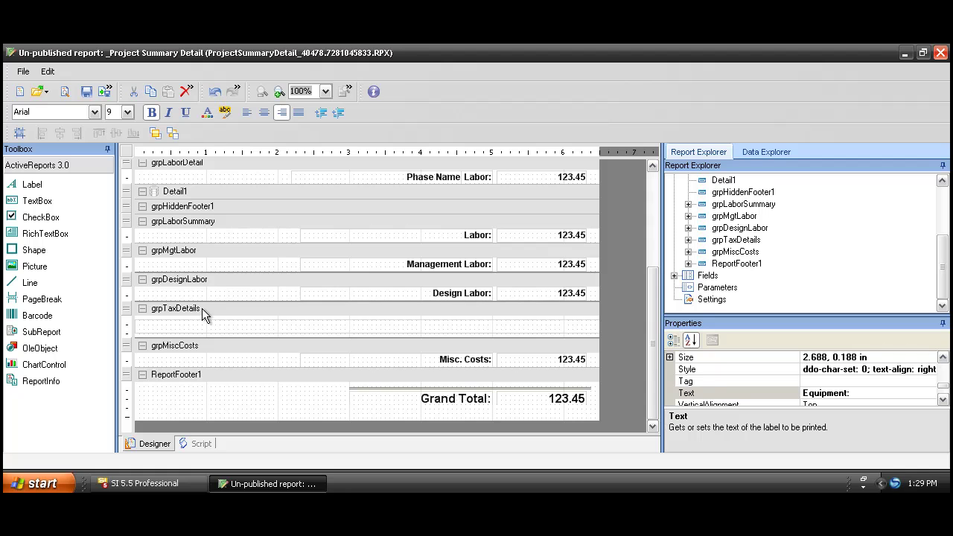
{"action": "left_click", "coordinate": [351, 325]}
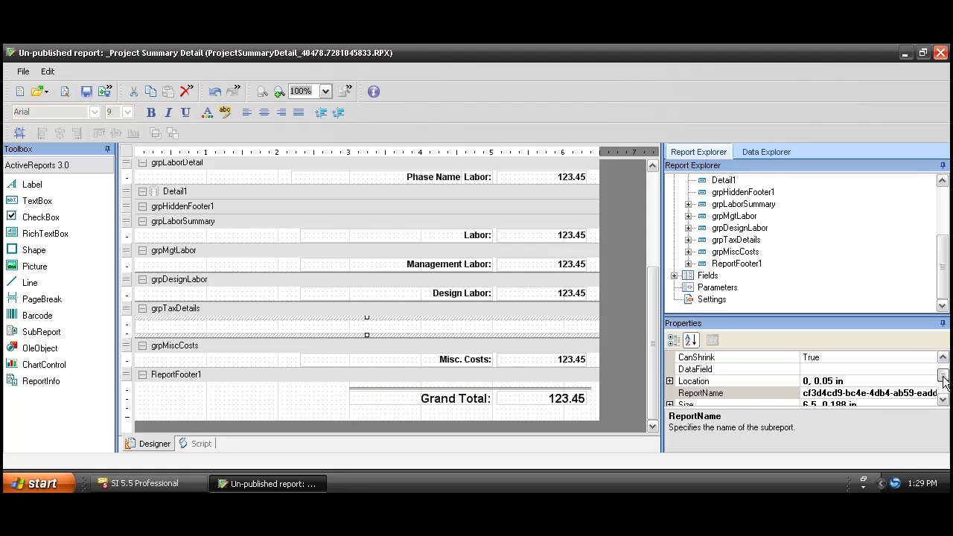
{"action": "scroll", "coordinate": [939, 381], "scroll_direction": "up", "scroll_amount": 1}
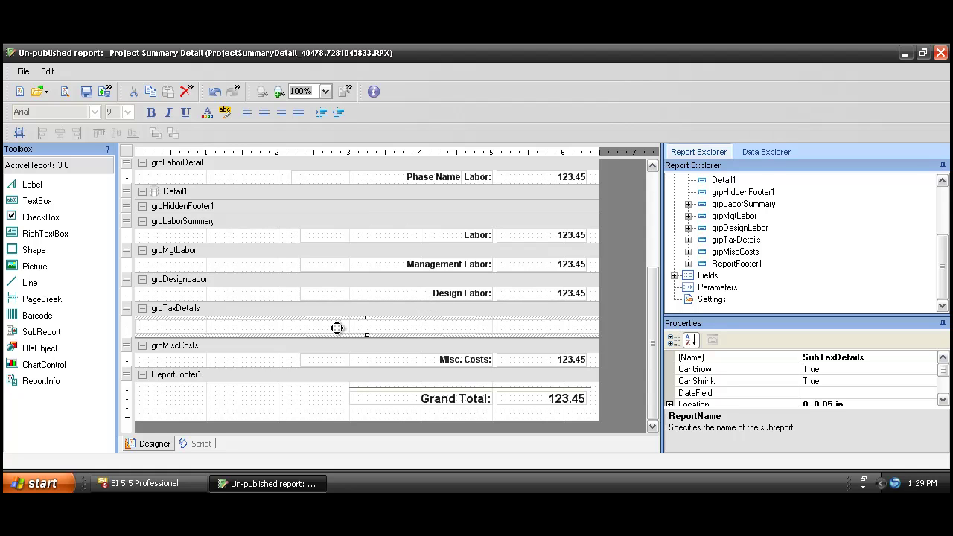
Step: Publish the modified summary subreport and keep the designer open
{"action": "left_click_drag", "start_coordinate": [661, 354], "coordinate": [657, 252]}
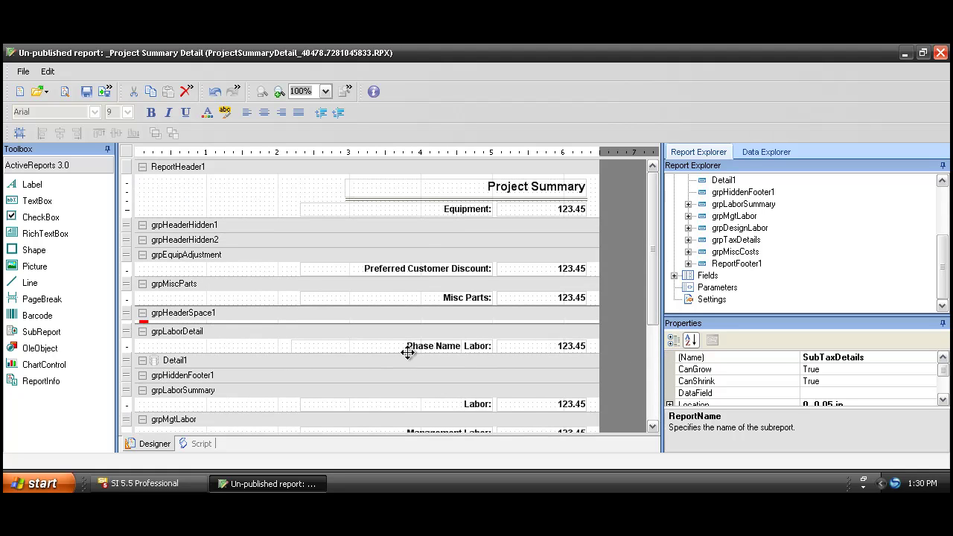
{"action": "left_click", "coordinate": [103, 91]}
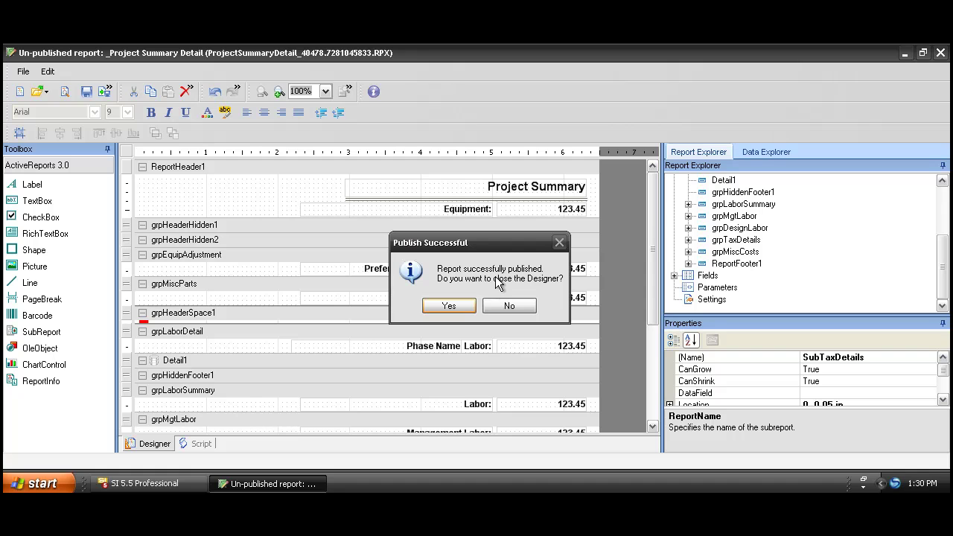
{"action": "left_click", "coordinate": [524, 315]}
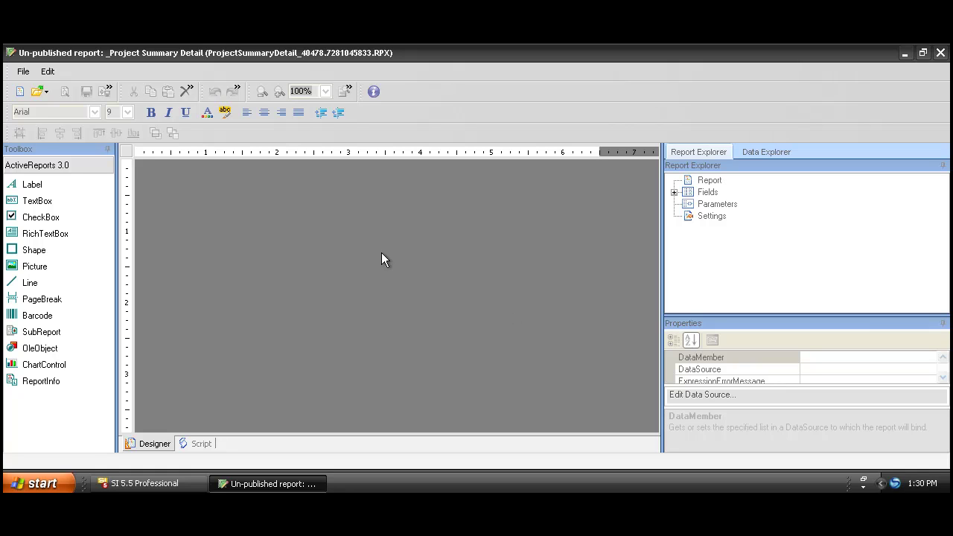
Step: Start another new report based on the existing Proposal With Images report
{"action": "left_click", "coordinate": [20, 93]}
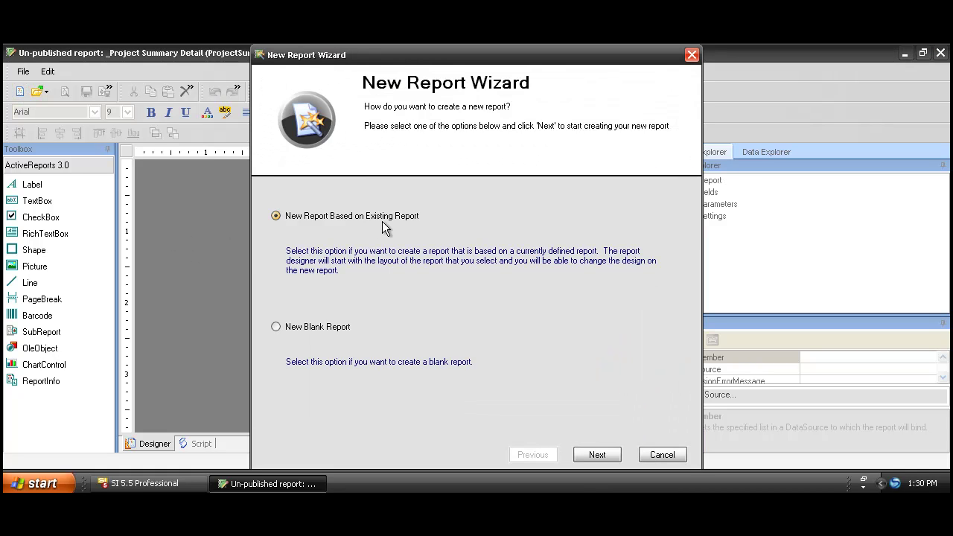
{"action": "left_click", "coordinate": [601, 457]}
{"action": "left_click_drag", "start_coordinate": [673, 257], "coordinate": [673, 369]}
{"action": "left_click", "coordinate": [311, 317]}
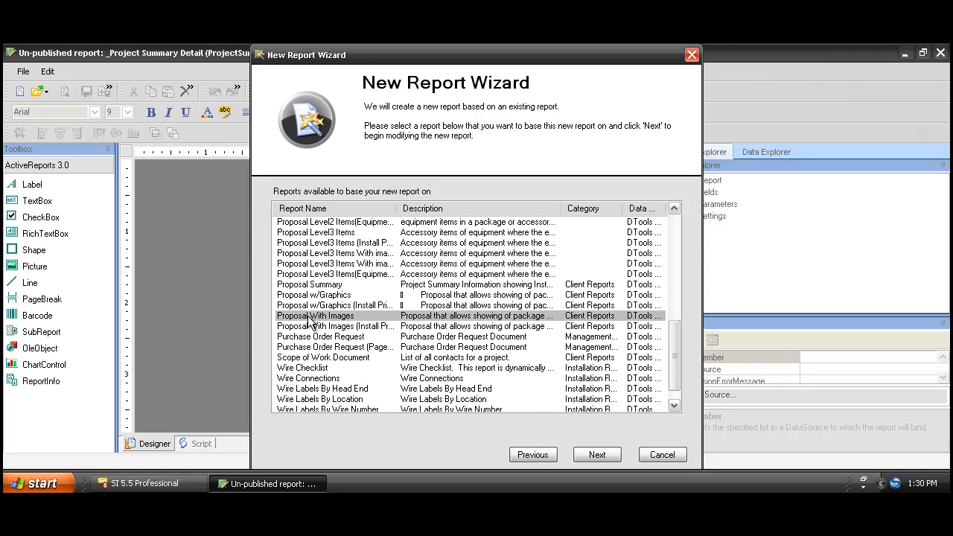
{"action": "left_click", "coordinate": [597, 455]}
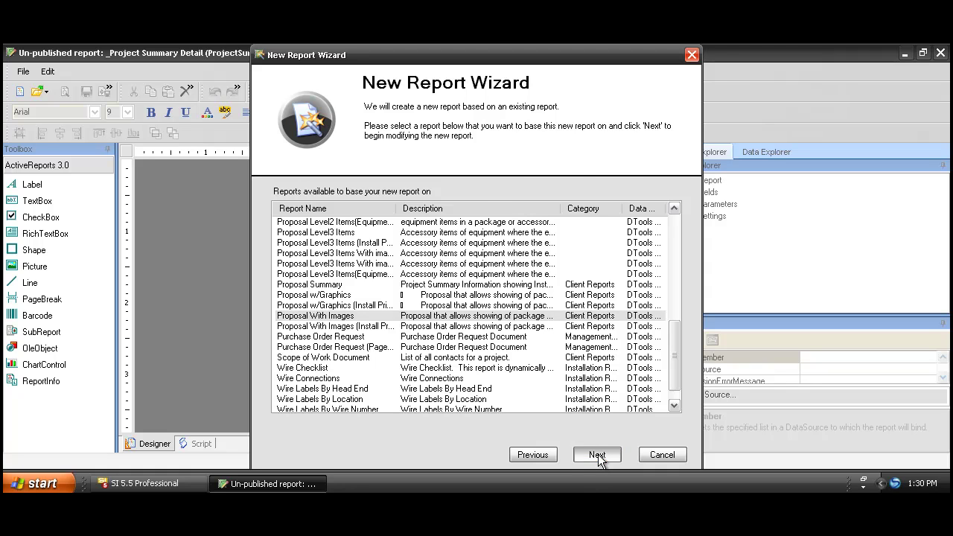
Step: Name the new report "_Prop w Images" and finish creating it with the remaining inherited settings
{"action": "left_click", "coordinate": [312, 227]}
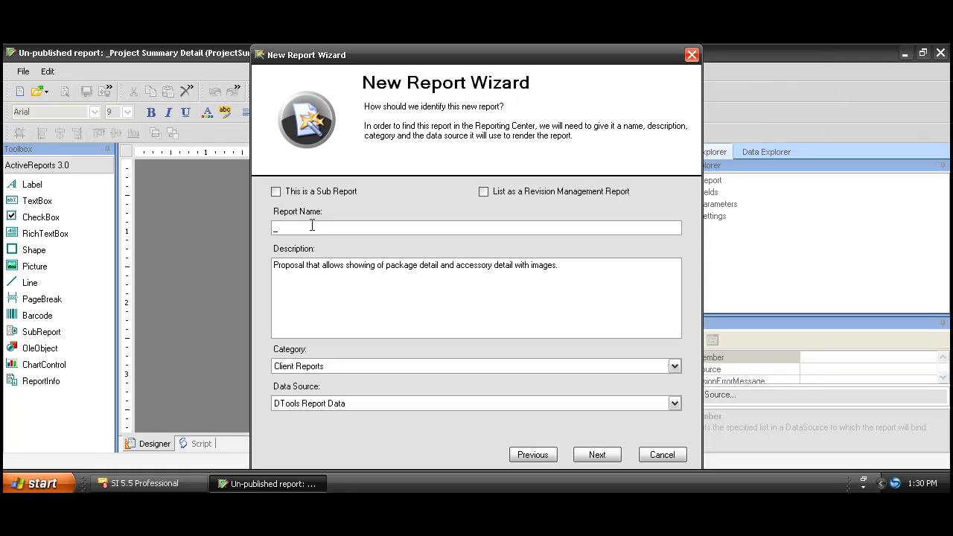
{"action": "type", "text": "_Prop w Images"}
{"action": "left_click", "coordinate": [596, 454]}
{"action": "left_click", "coordinate": [596, 454]}
{"action": "left_click", "coordinate": [597, 455]}
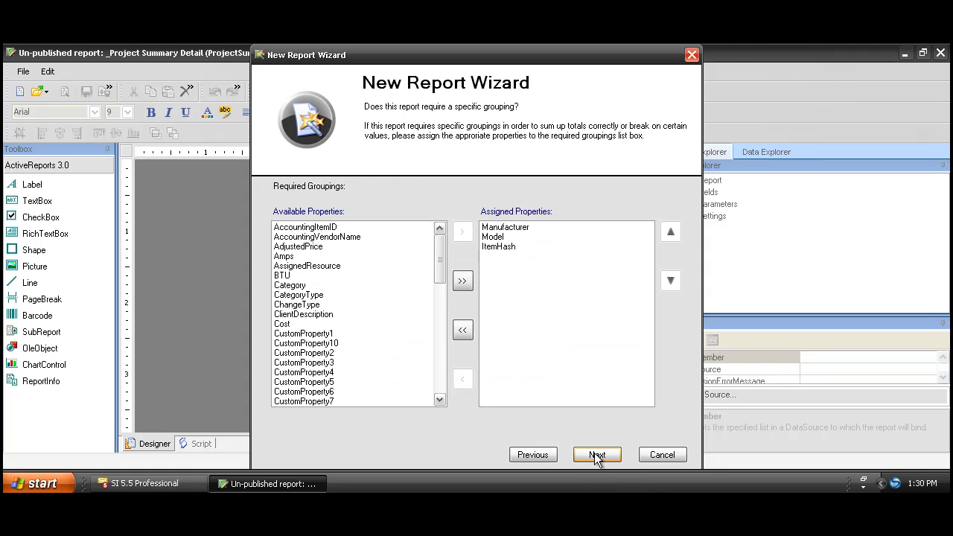
{"action": "left_click", "coordinate": [597, 455]}
{"action": "left_click", "coordinate": [597, 455]}
{"action": "left_click", "coordinate": [596, 455]}
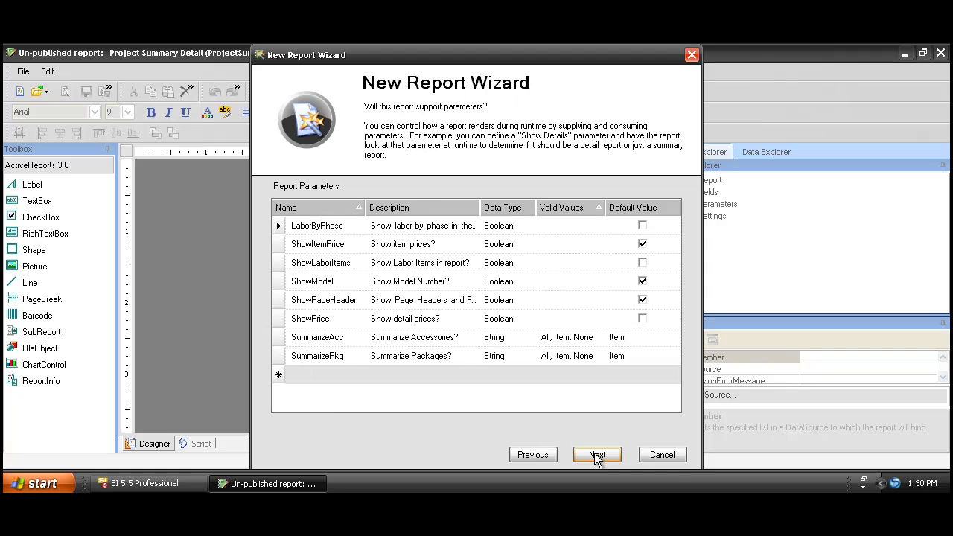
{"action": "left_click", "coordinate": [596, 454]}
{"action": "left_click", "coordinate": [597, 455]}
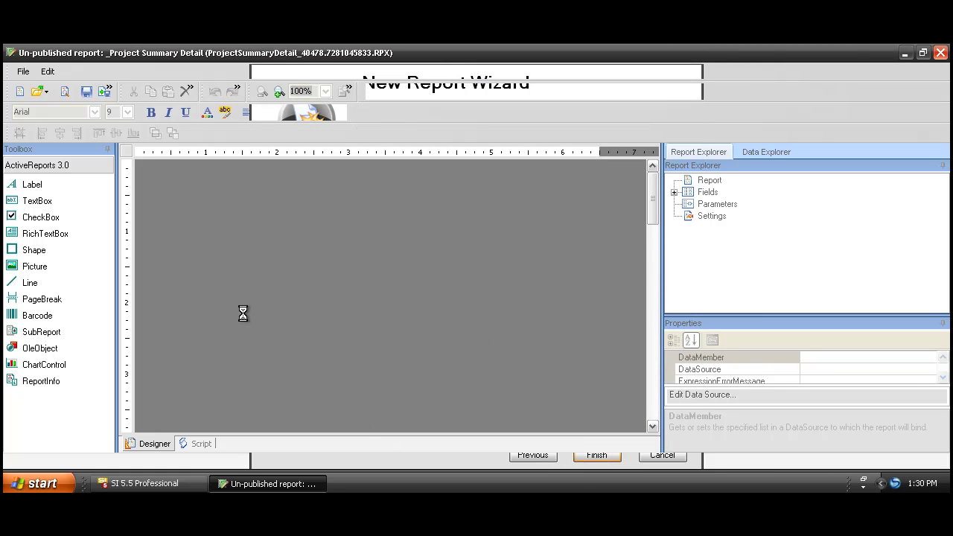
Step: Bind the subSummaryDetail subreport in grpSummaryDetail to the published _Project Summary Detail report, and publish the proposal report, closing the designer
{"action": "left_click_drag", "start_coordinate": [657, 190], "coordinate": [632, 364]}
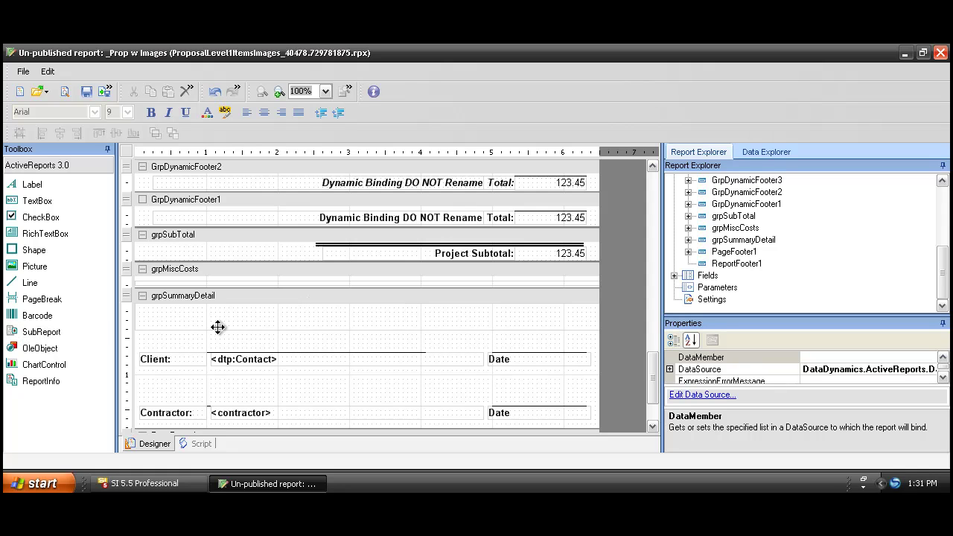
{"action": "left_click", "coordinate": [332, 330]}
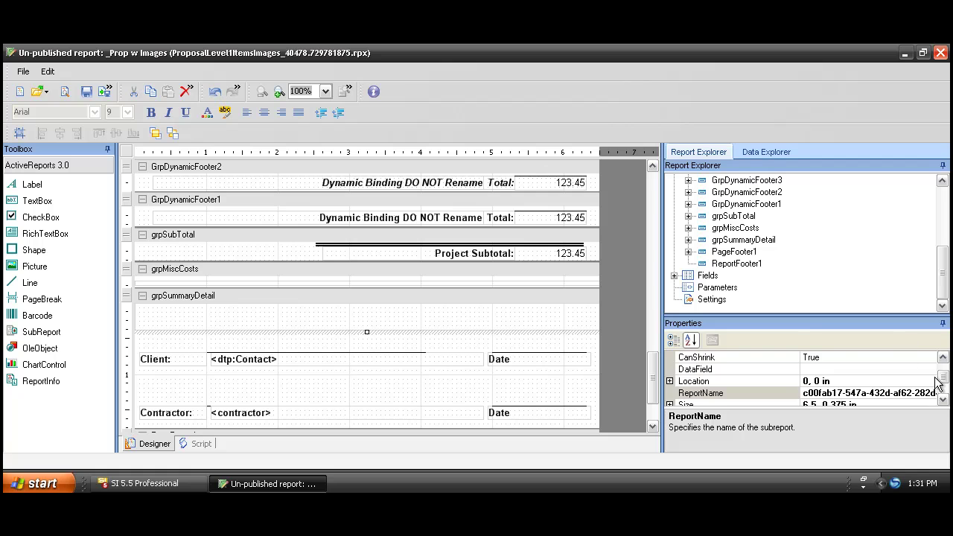
{"action": "scroll", "coordinate": [943, 376], "scroll_direction": "up", "scroll_amount": 1}
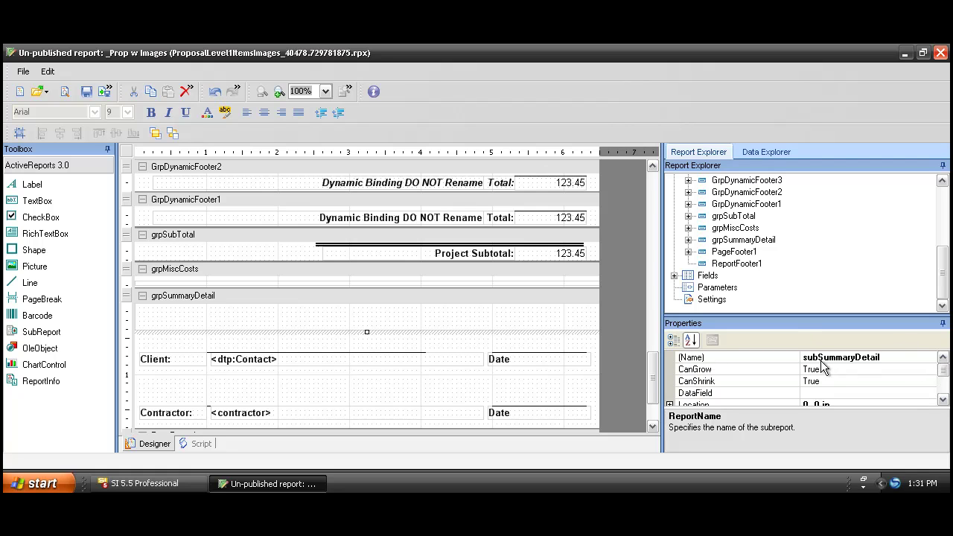
{"action": "right_click", "coordinate": [388, 332]}
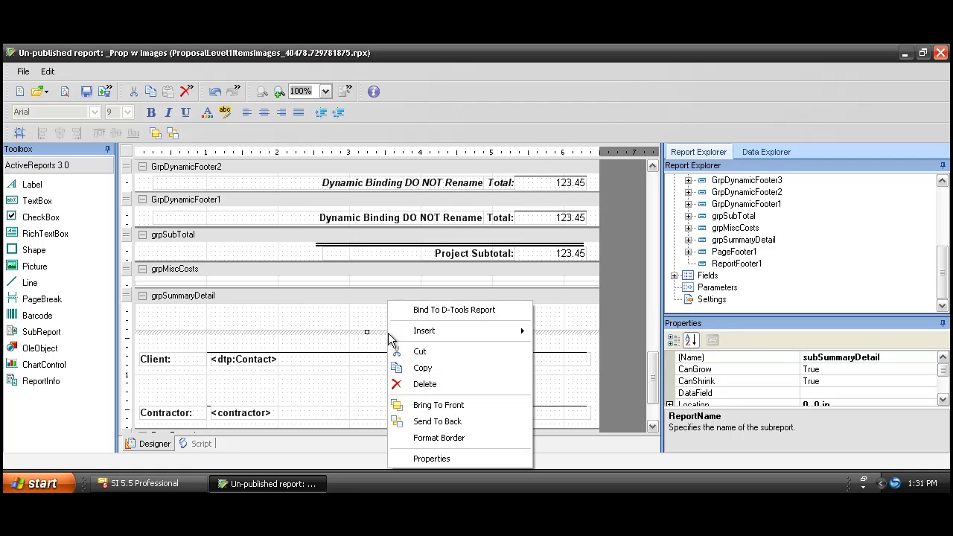
{"action": "left_click", "coordinate": [449, 311]}
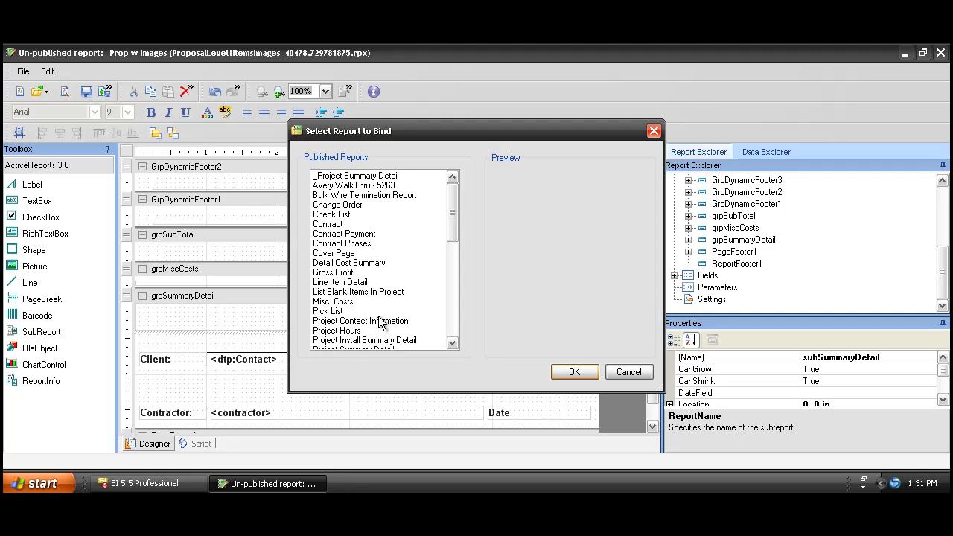
{"action": "left_click", "coordinate": [342, 177]}
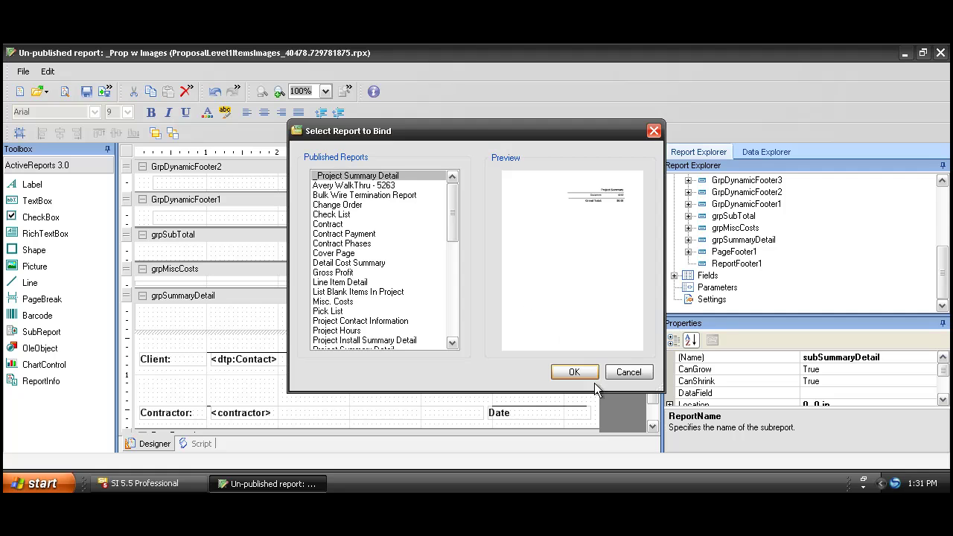
{"action": "left_click", "coordinate": [573, 373]}
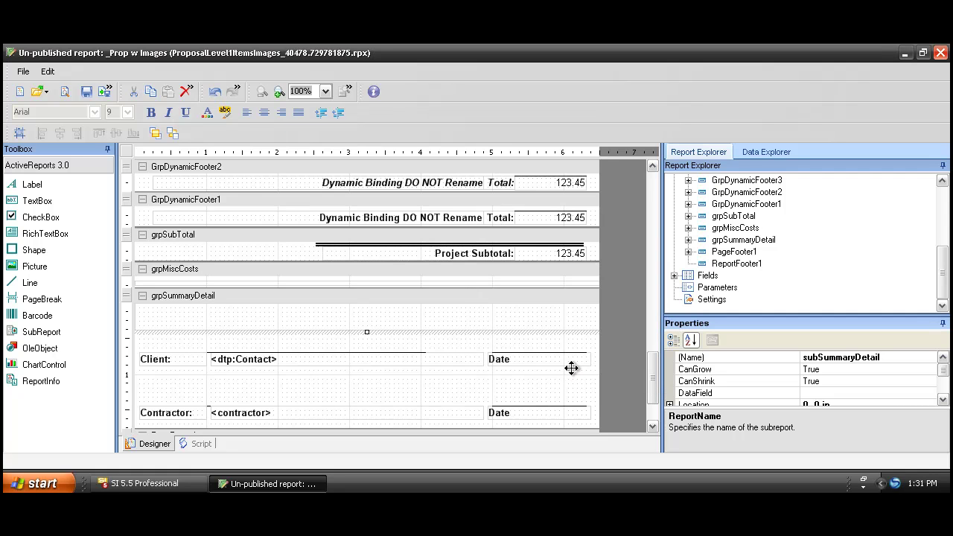
{"action": "left_click", "coordinate": [105, 92]}
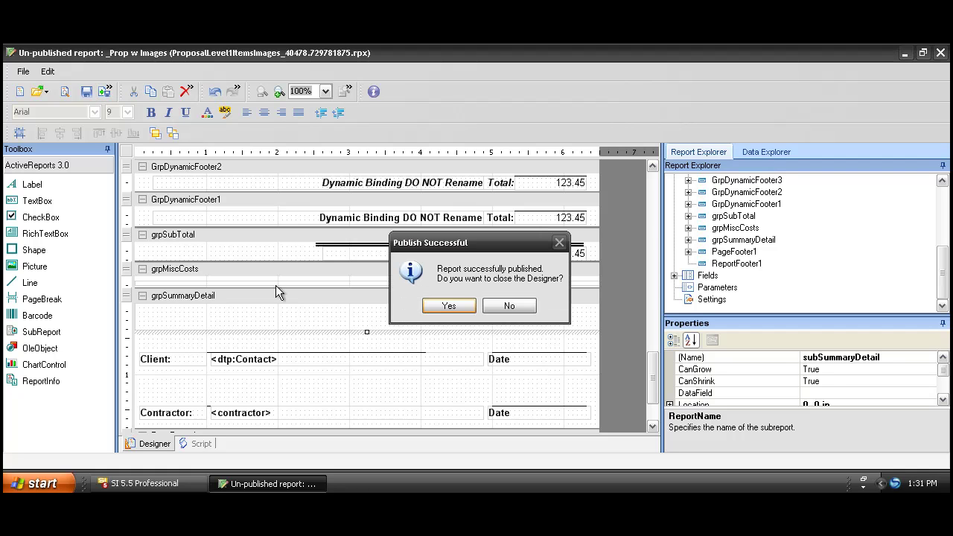
{"action": "left_click", "coordinate": [447, 306]}
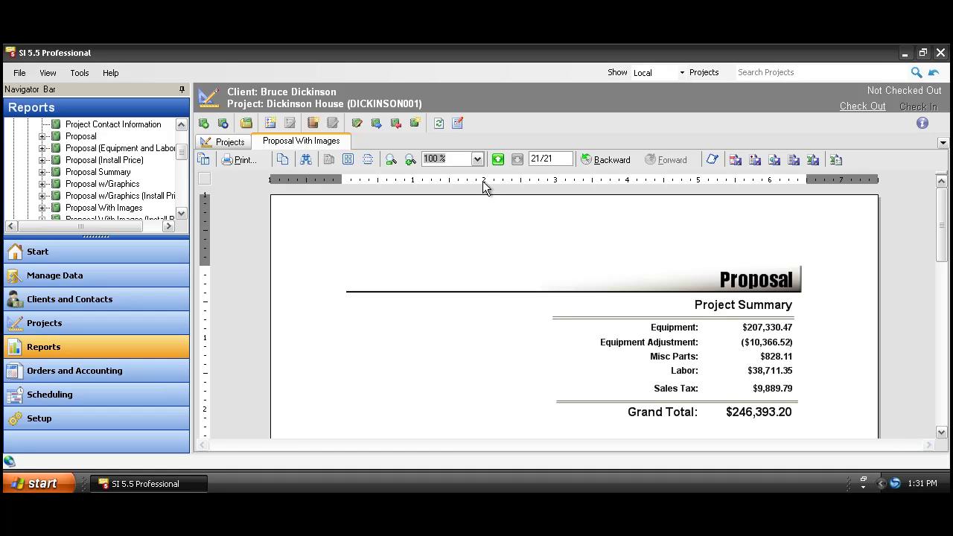
Step: Set the Sales Tax Description Override in the global report settings to "Government Revenue"
{"action": "left_click", "coordinate": [457, 125]}
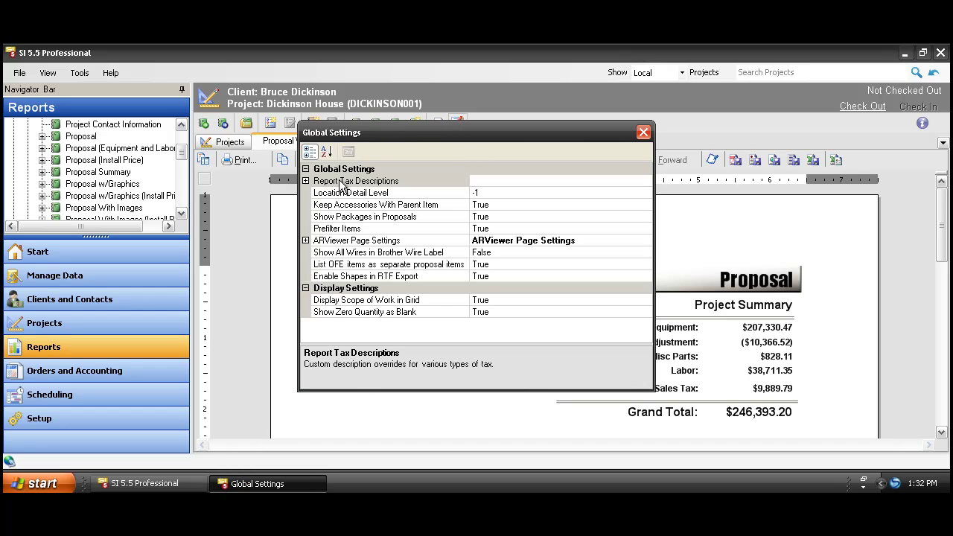
{"action": "left_click", "coordinate": [305, 180]}
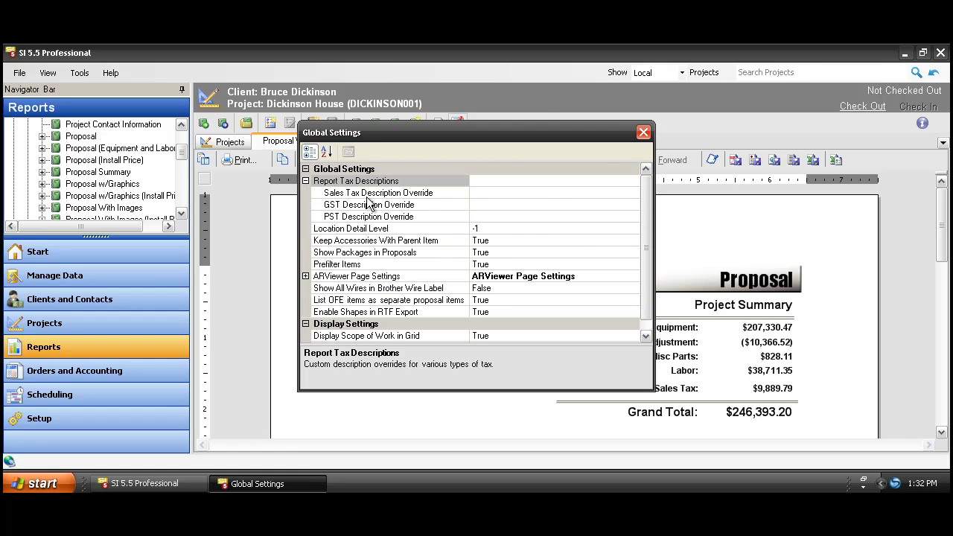
{"action": "left_click", "coordinate": [347, 193]}
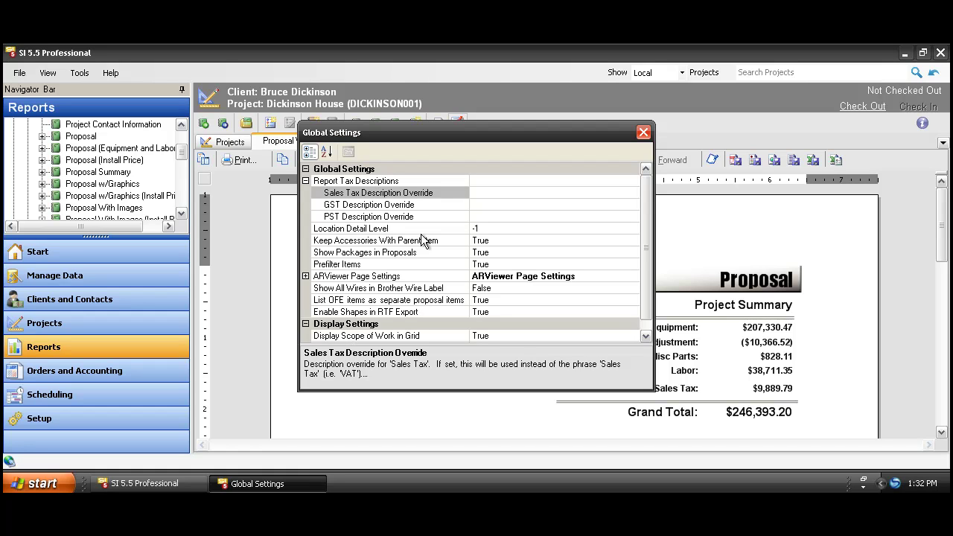
{"action": "left_click", "coordinate": [491, 191]}
{"action": "type", "text": "Government Revenue"}
{"action": "left_click", "coordinate": [643, 133]}
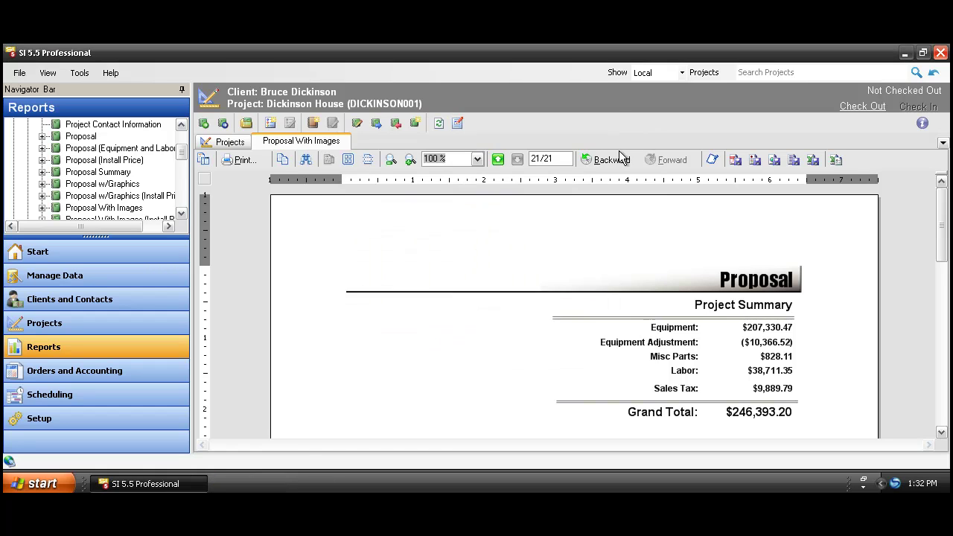
Step: Run the _Prop w Images client report By Location and go to page 21 to examine the project summary
{"action": "left_click_drag", "start_coordinate": [181, 151], "coordinate": [182, 136]}
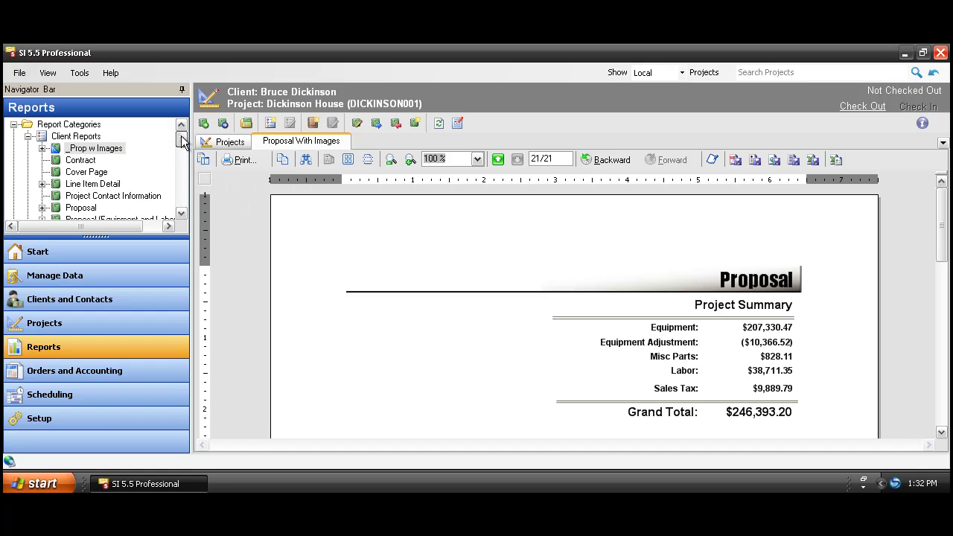
{"action": "left_click", "coordinate": [42, 149]}
{"action": "left_click", "coordinate": [108, 162]}
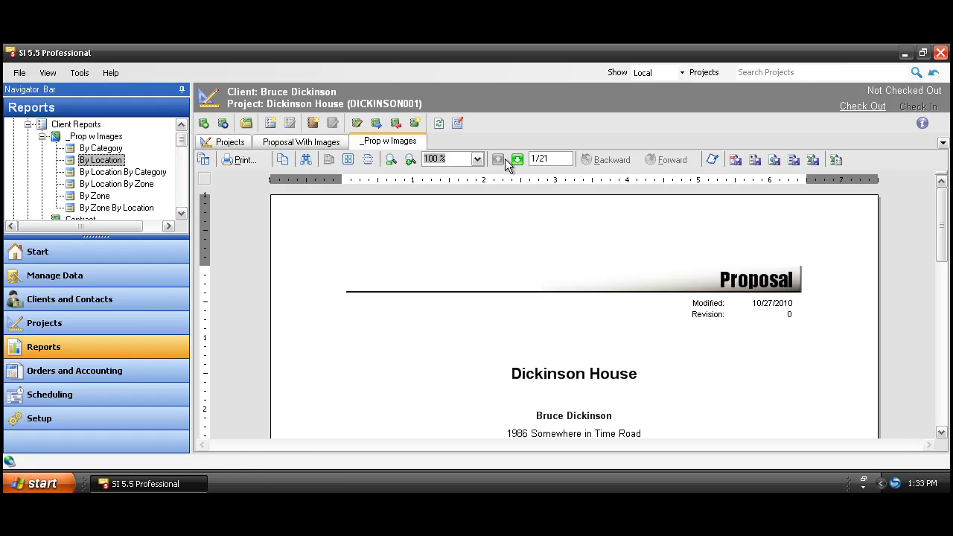
{"action": "left_click", "coordinate": [566, 158]}
{"action": "left_click_drag", "start_coordinate": [566, 158], "coordinate": [502, 170]}
{"action": "type", "text": "21"}
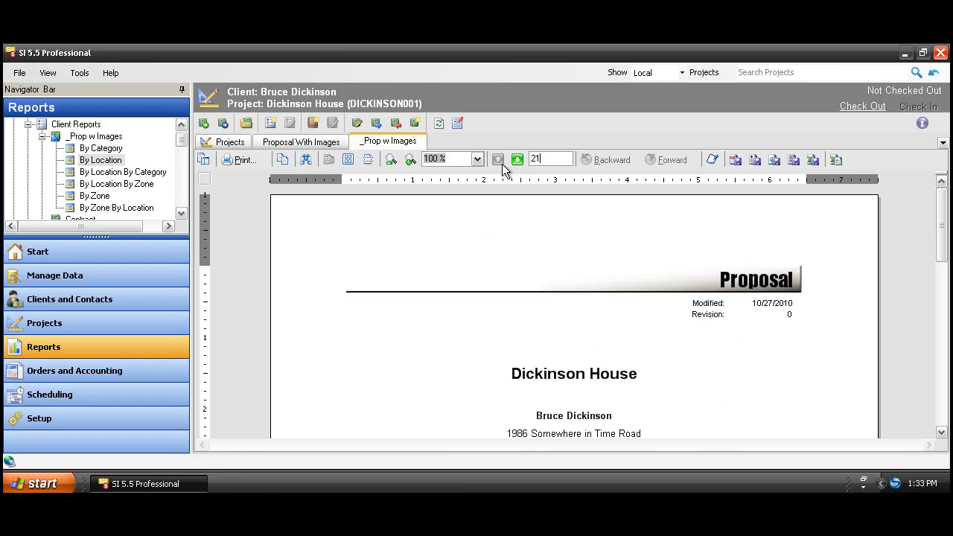
{"action": "key", "text": "Return"}
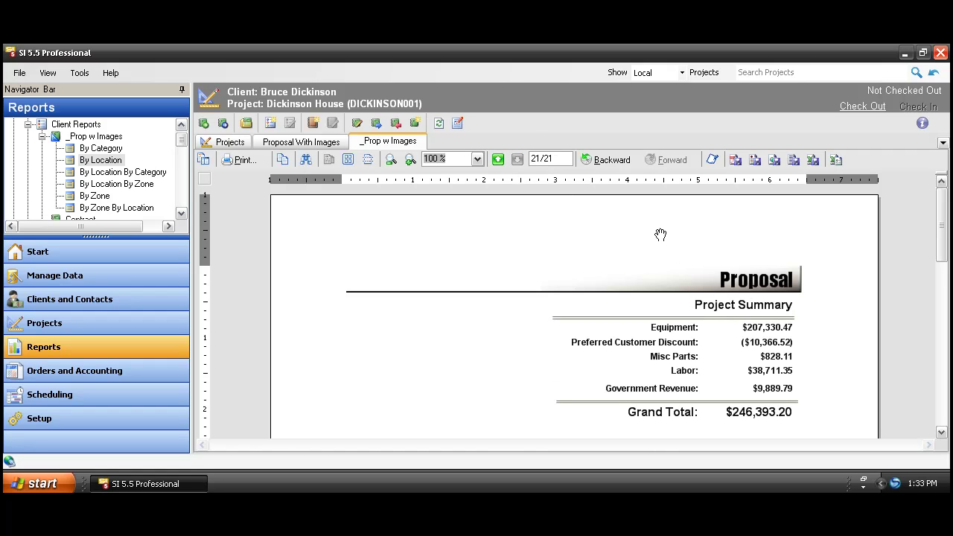